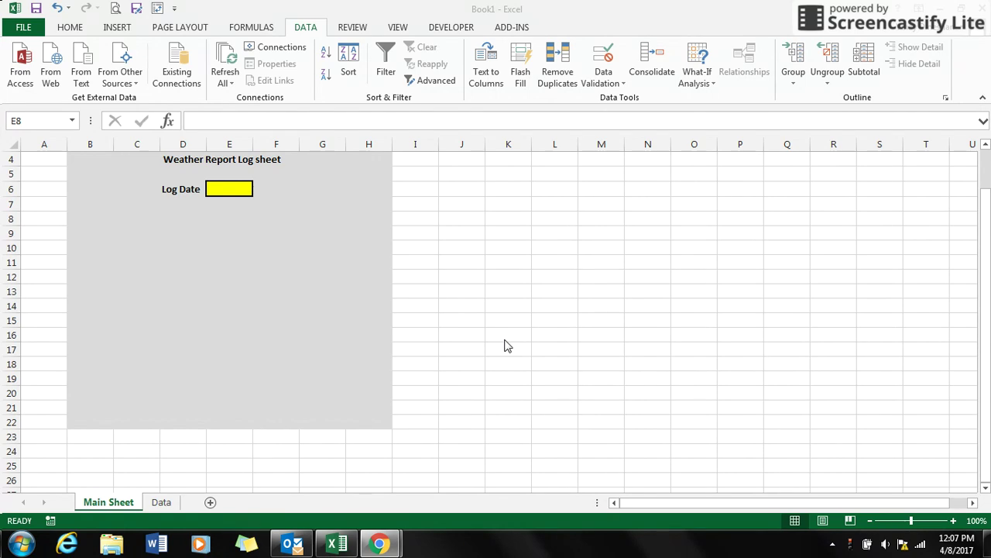
- On the Data sheet, enter =TODAY() in F6 so it shows 4/8/2017
click(130, 506)
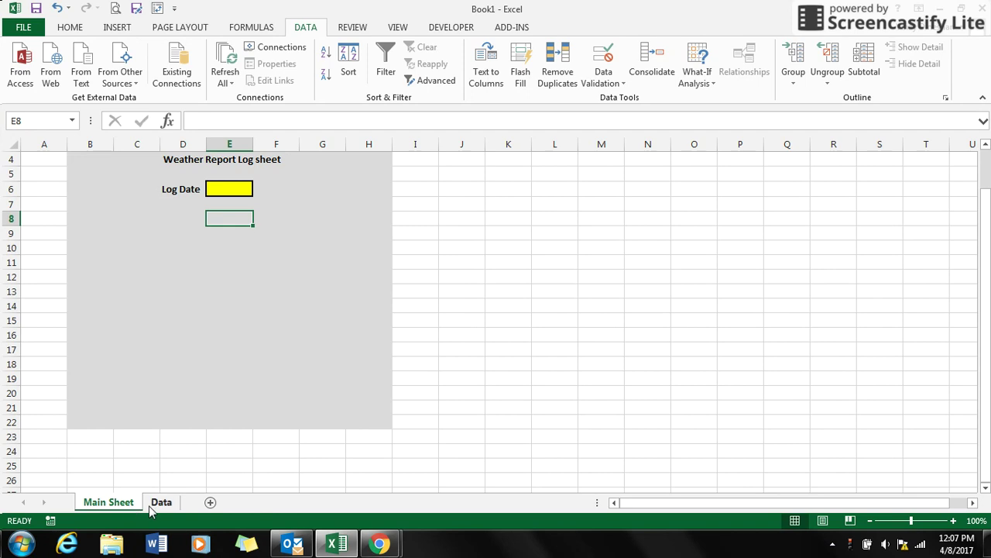
click(160, 503)
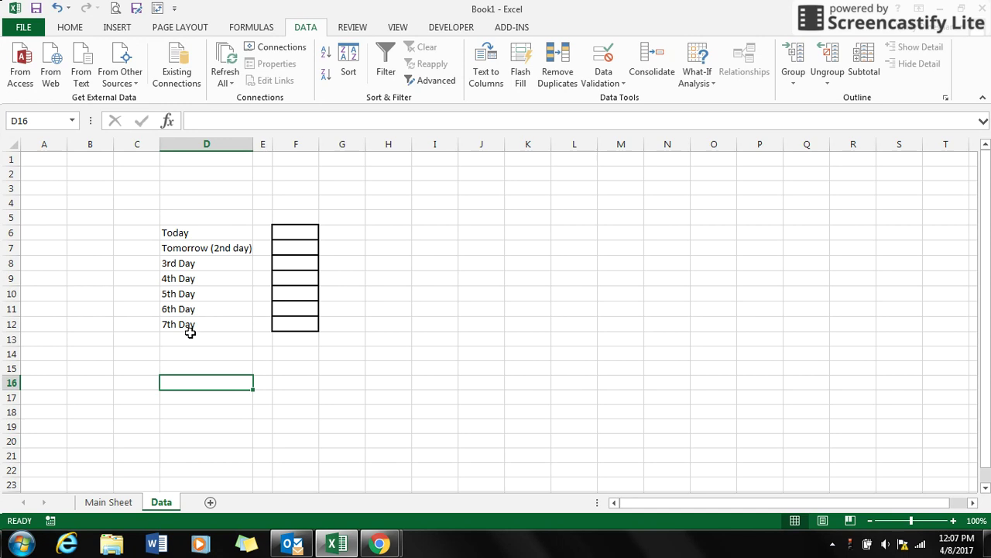
click(302, 233)
text(=)
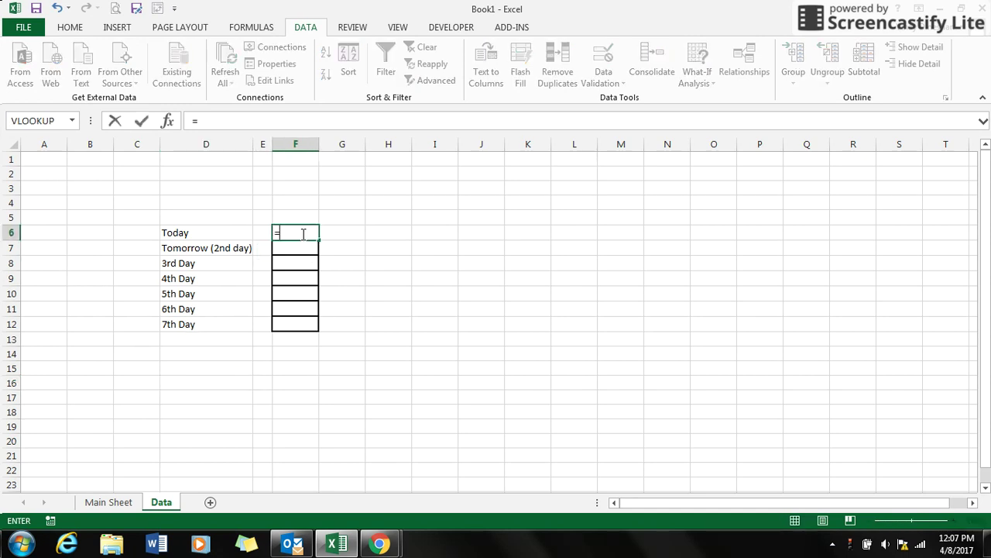
text(today)
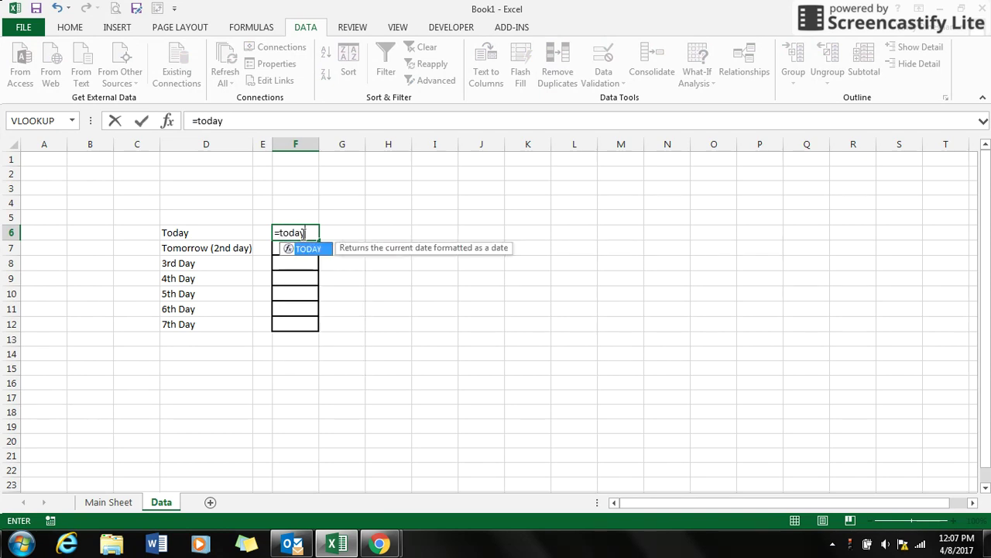
text(())
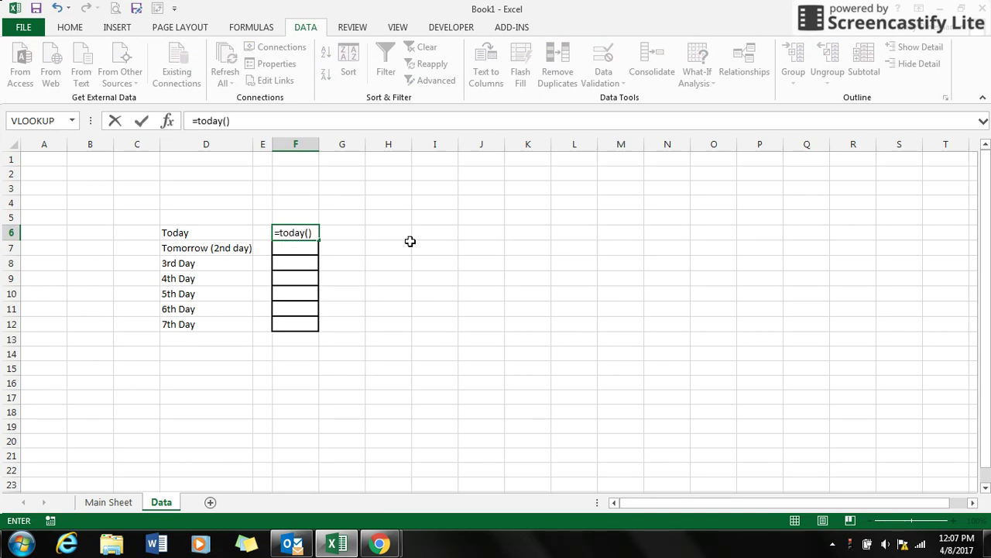
key(Return)
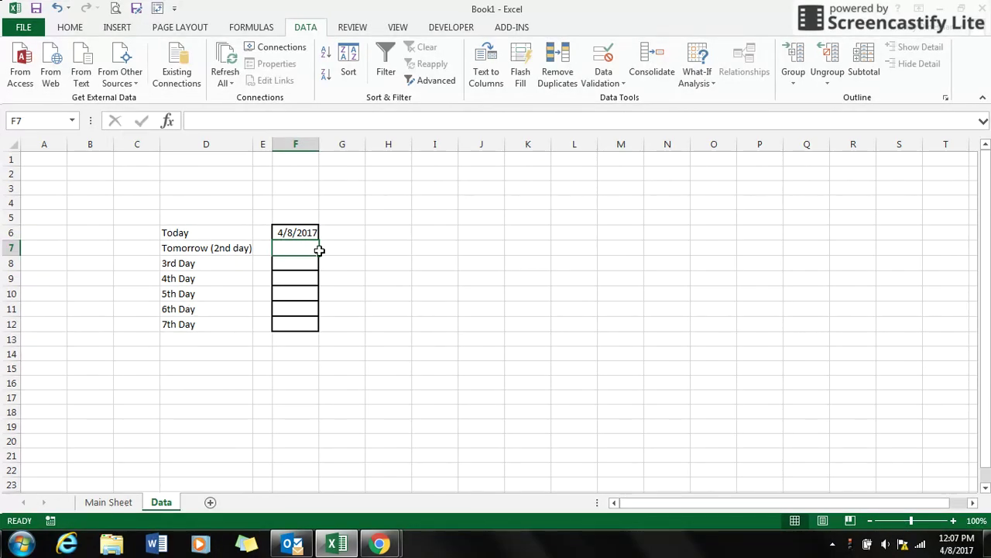
- Fill the Today formula down to F12, then undo the fill
click(301, 229)
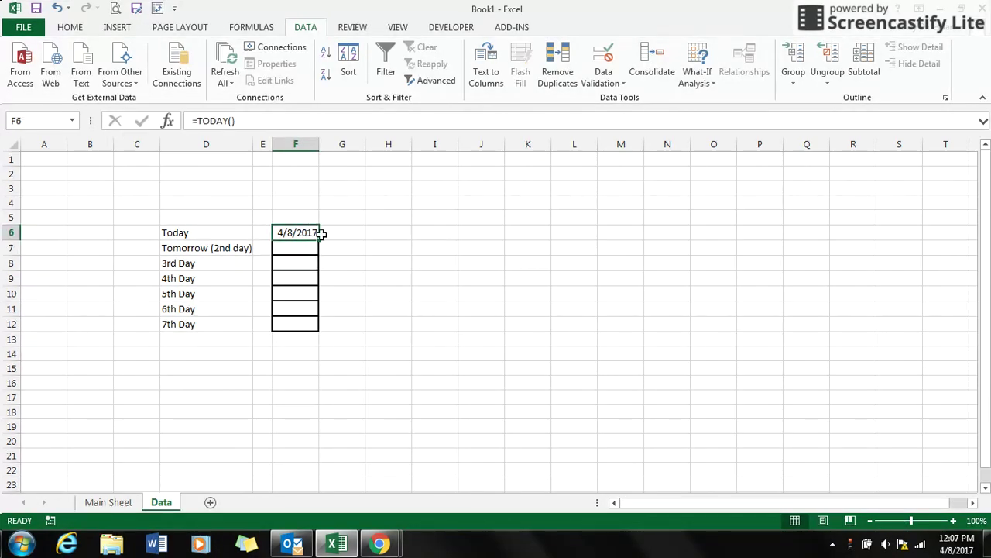
drag(318, 240, 319, 327)
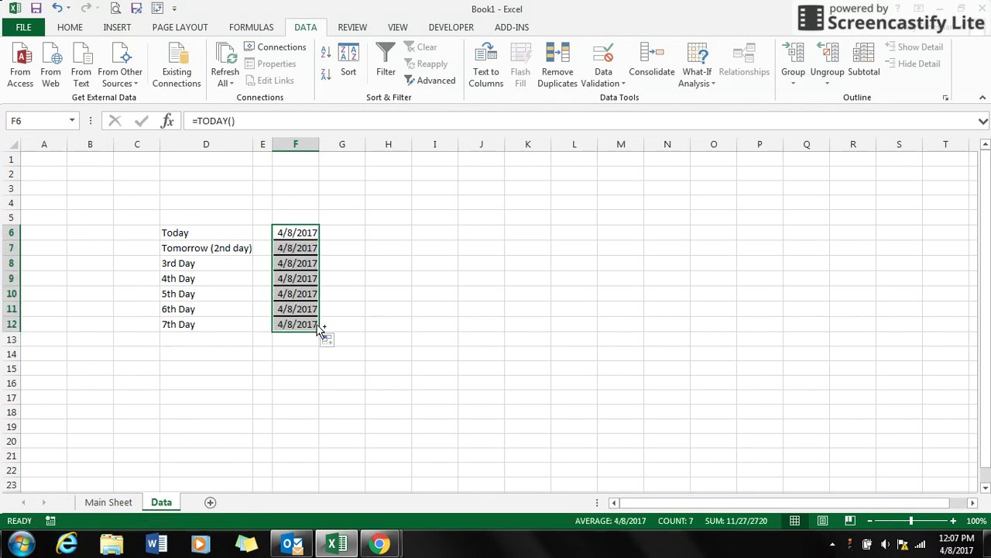
key(ctrl+z)
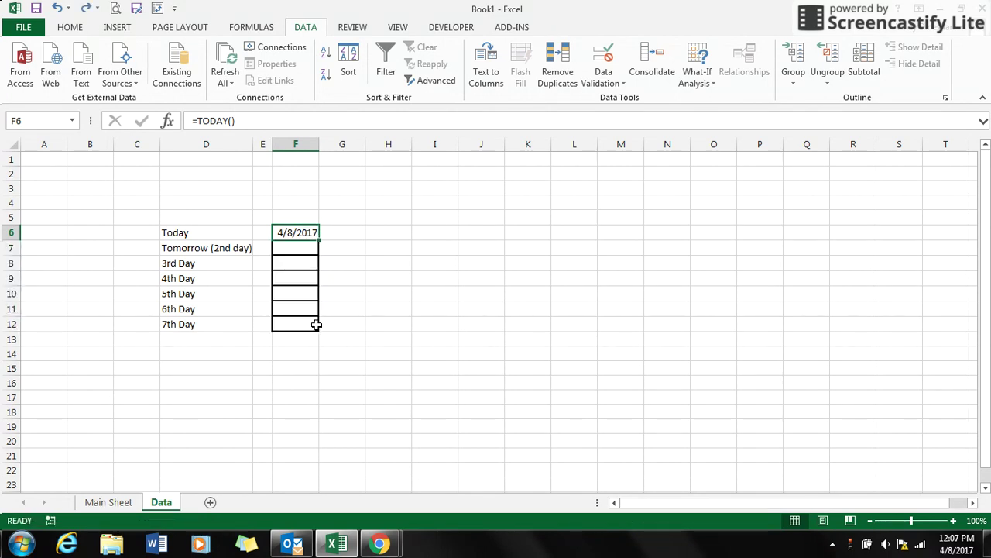
- Enter =F6+1 in F7 and fill it down to F12 for 4/9–4/14/2017
click(297, 249)
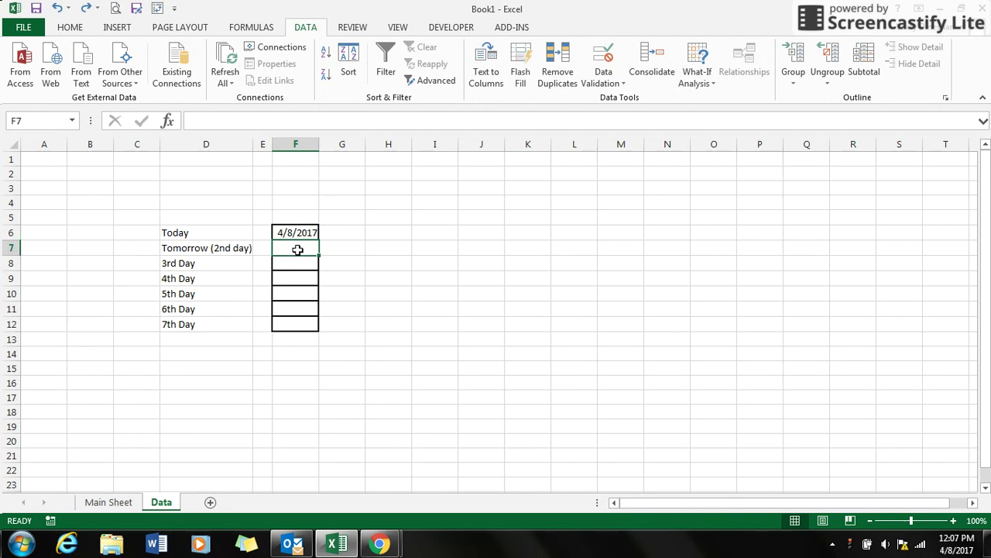
text(=)
click(295, 227)
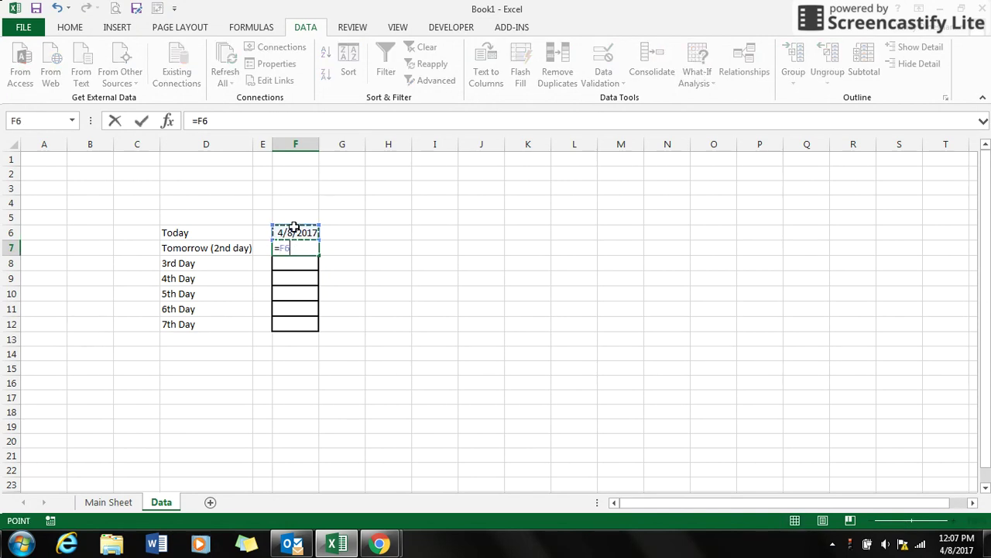
text(+1)
key(Return)
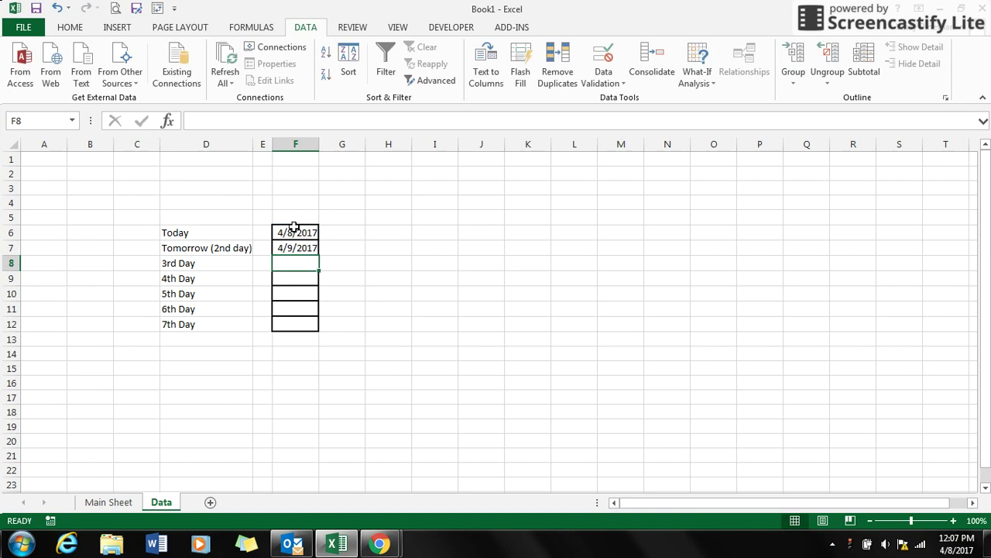
click(316, 248)
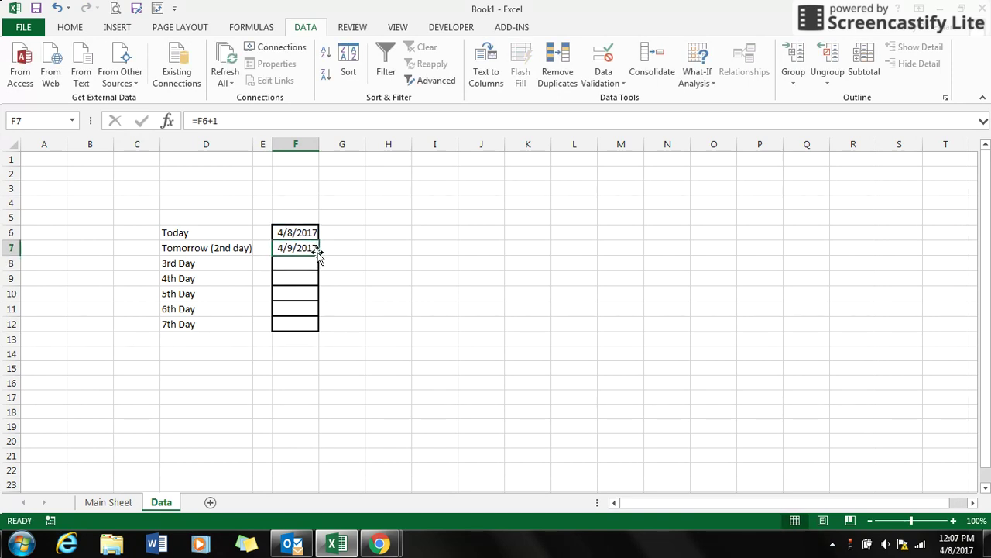
drag(318, 253, 315, 332)
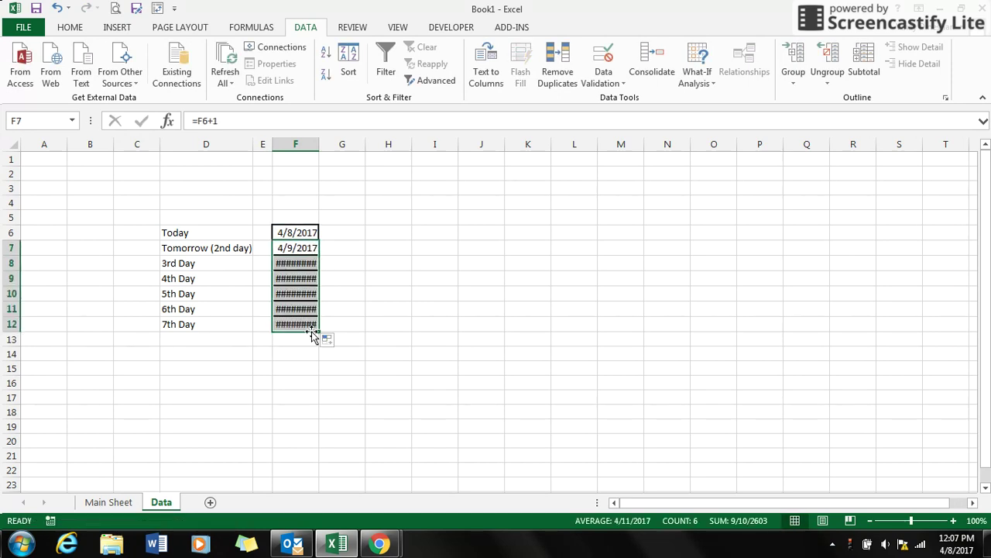
- Auto-fit column F and select the seven dates F6:F12
double_click(318, 148)
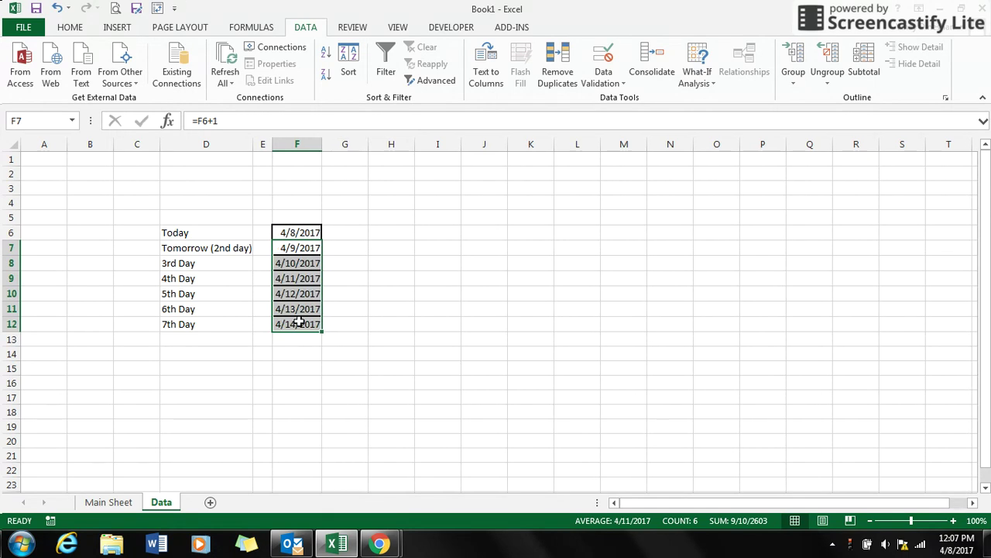
click(304, 235)
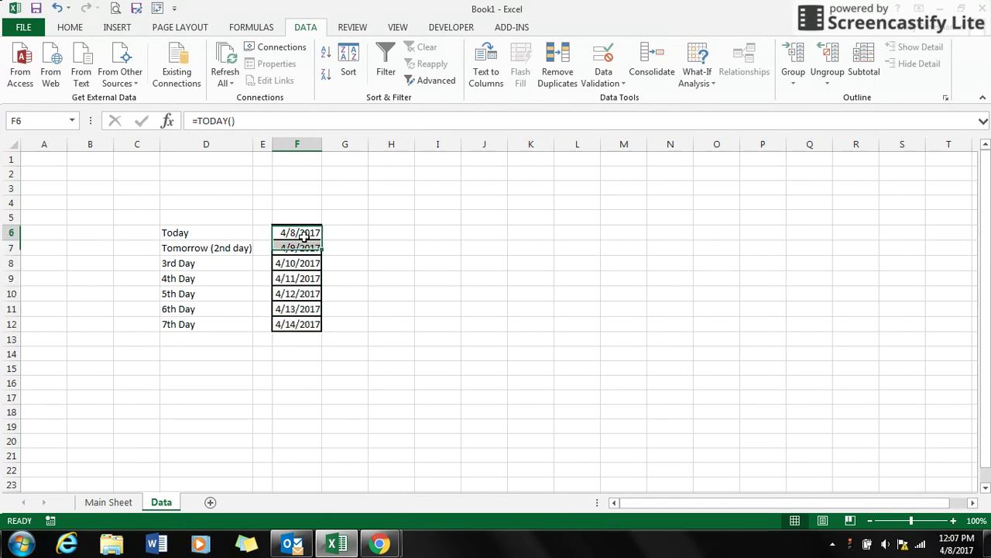
key(shift+Down)
key(shift+Down)
key(shift+Down)
key(shift+Down)
key(shift+Down)
key(shift+Down)
key(shift+Down)
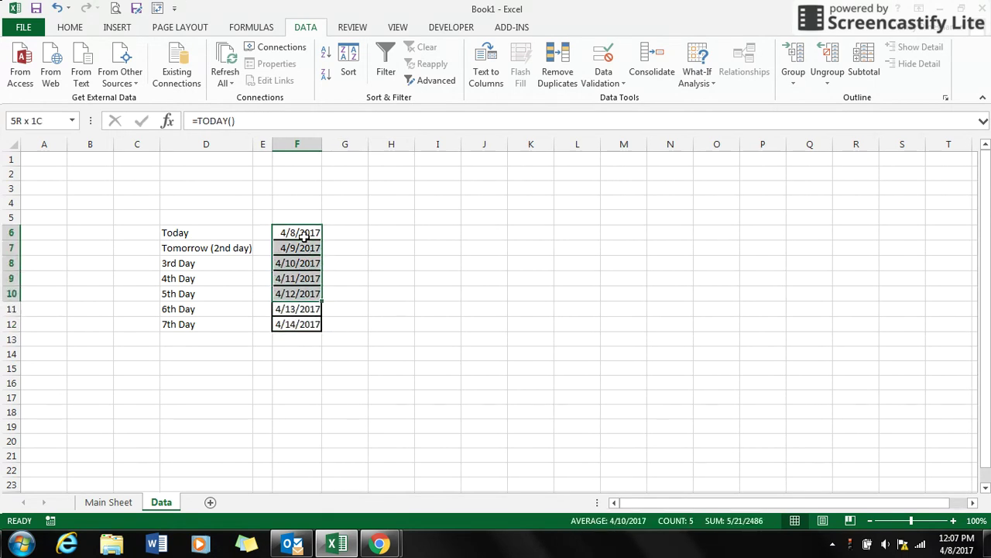
key(Up)
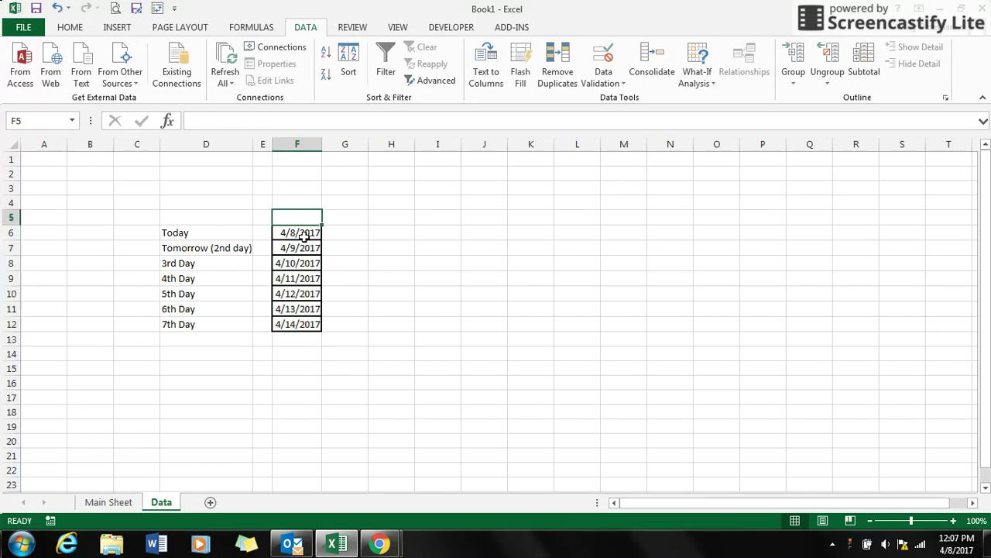
click(330, 350)
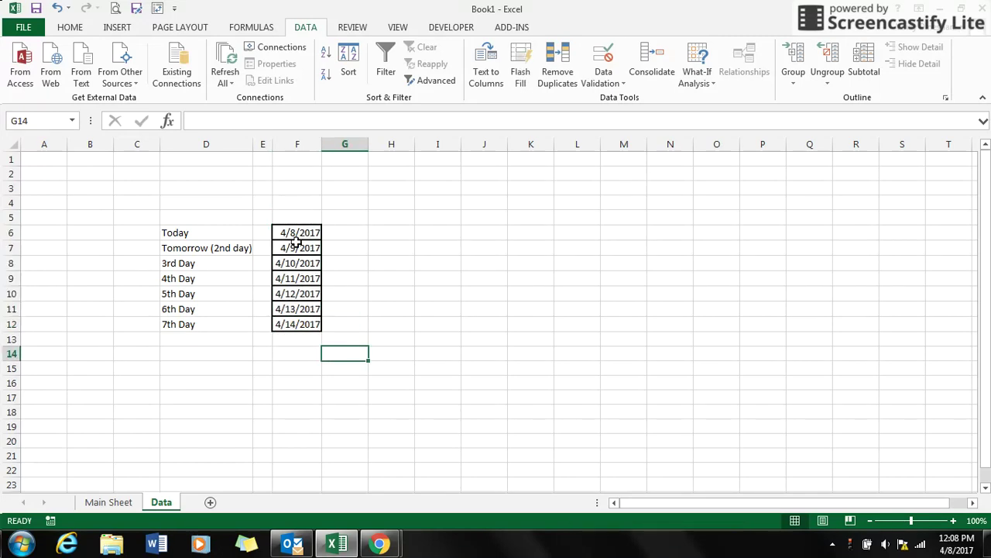
drag(288, 232, 289, 325)
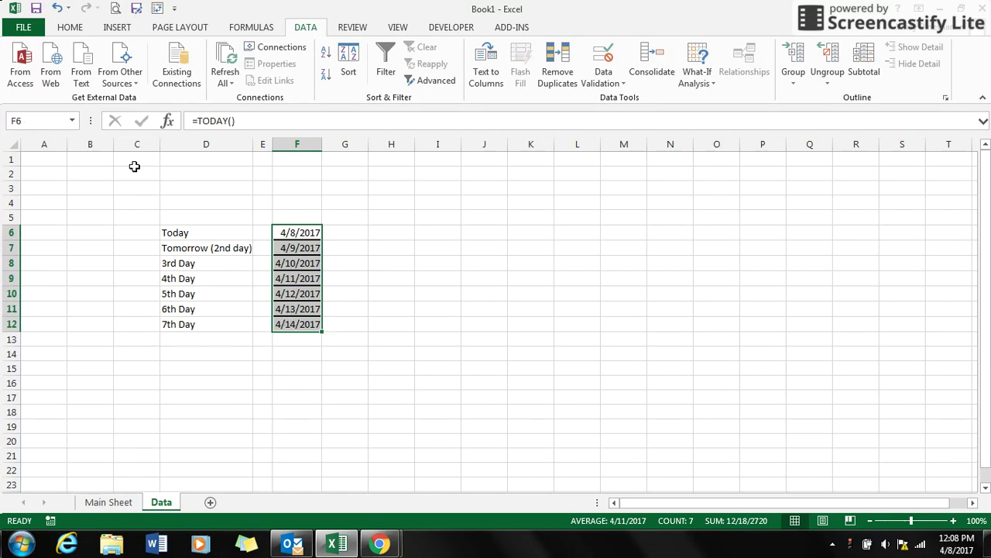
- Name F6:F12 'Dates', verify it from the Name Box list, and return to Main Sheet
click(50, 127)
text(Dates)
key(Return)
click(166, 173)
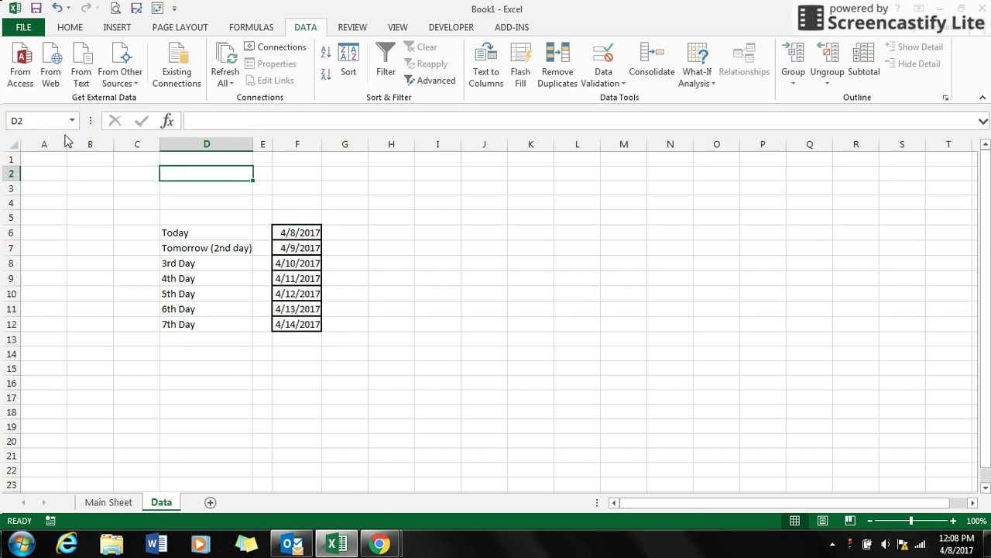
click(71, 124)
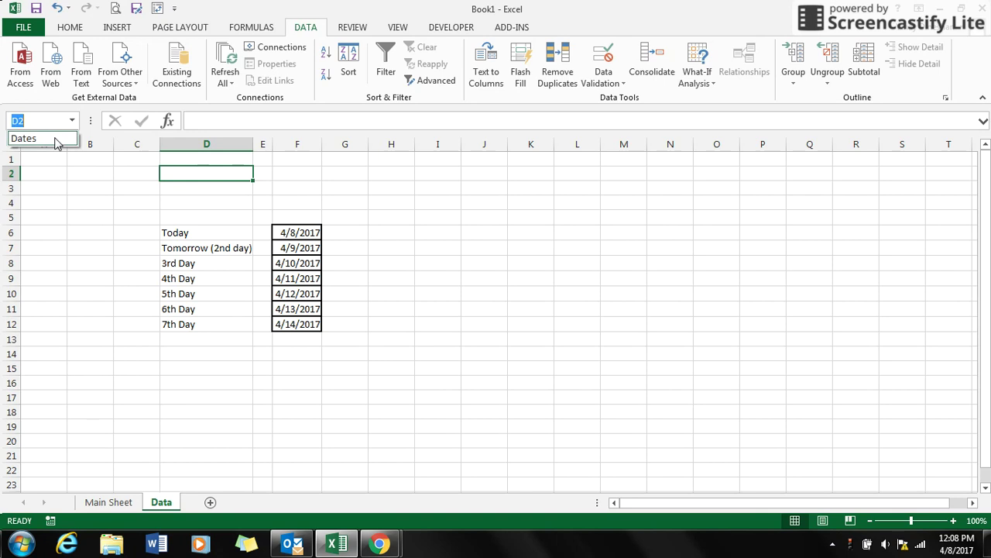
click(57, 140)
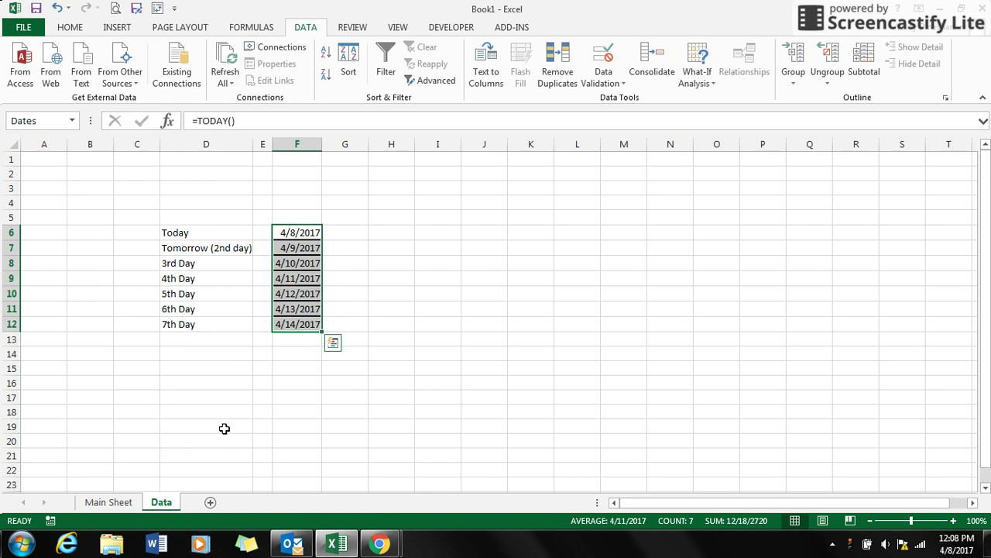
click(124, 502)
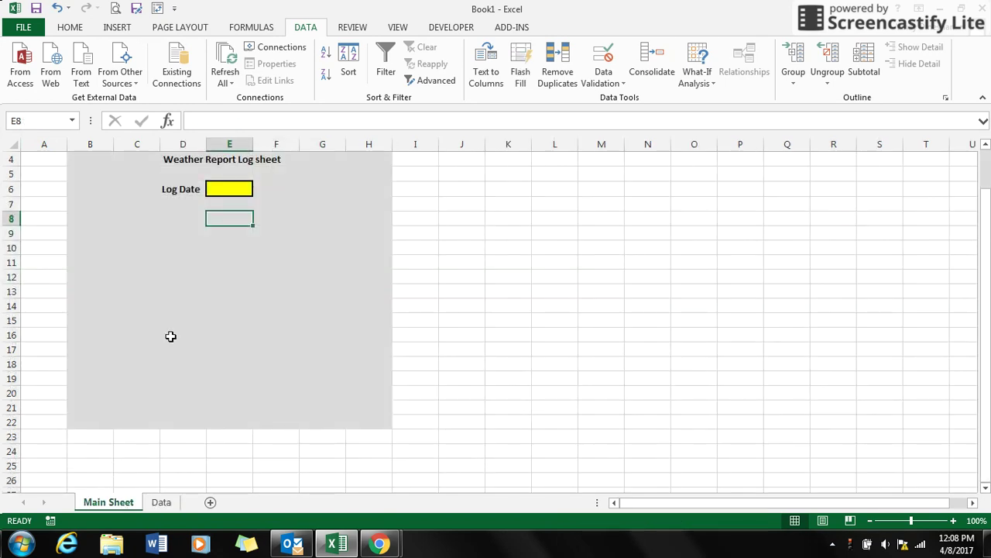
- Set Data Validation on Log Date cell E6 to allow a List with source =Dates
click(227, 191)
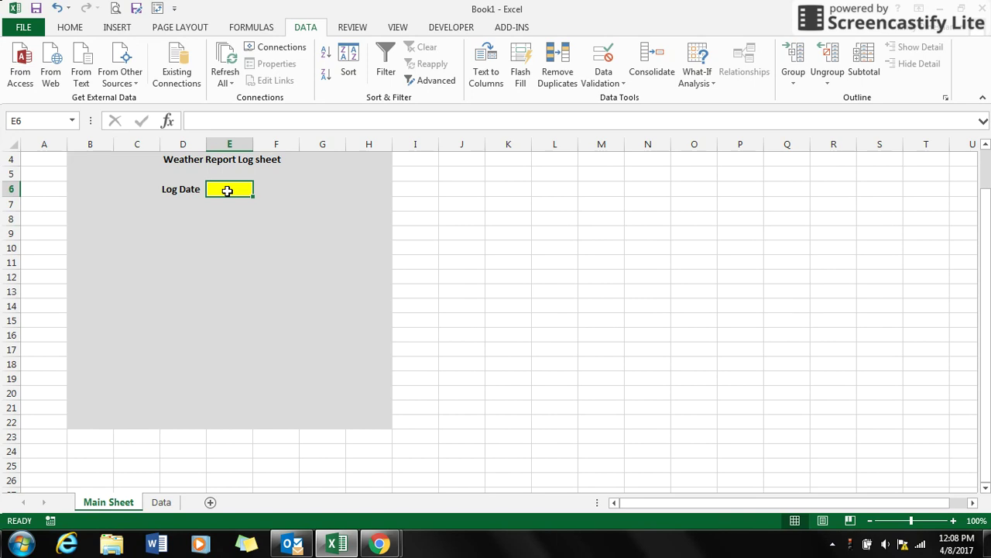
click(609, 84)
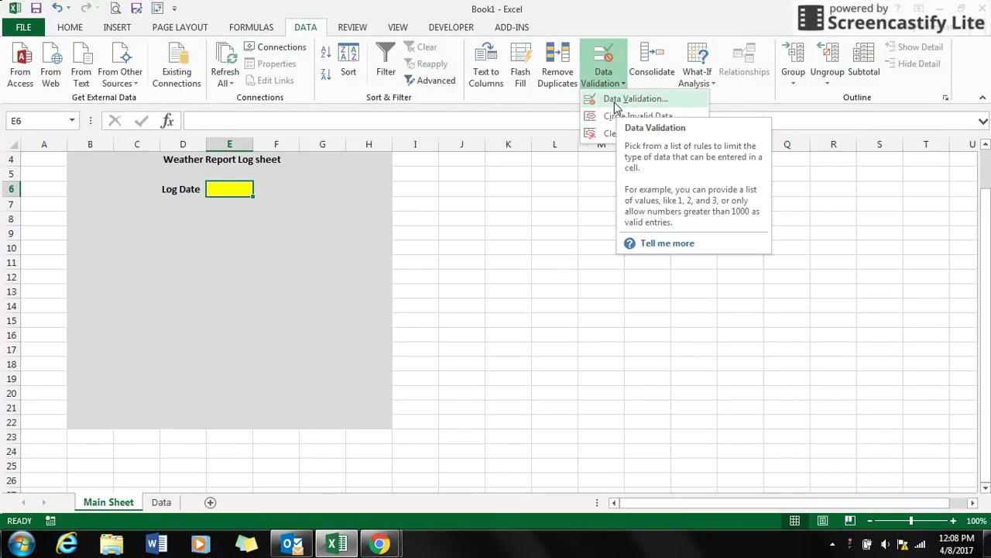
click(617, 101)
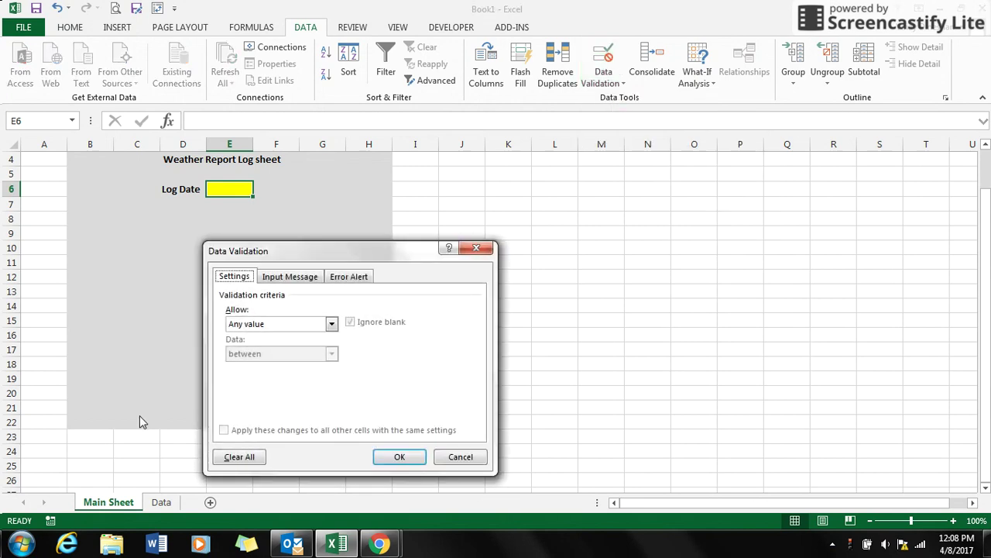
click(326, 326)
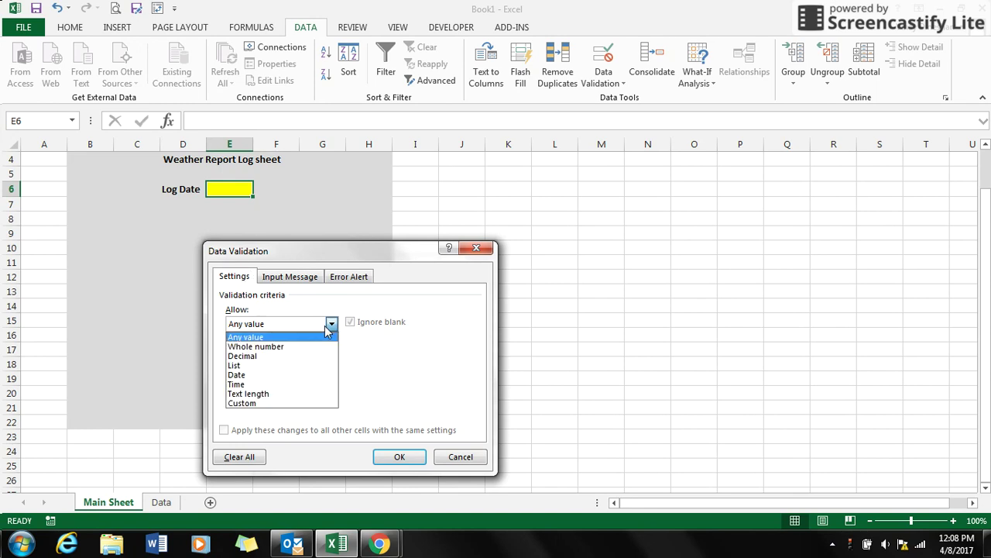
click(308, 369)
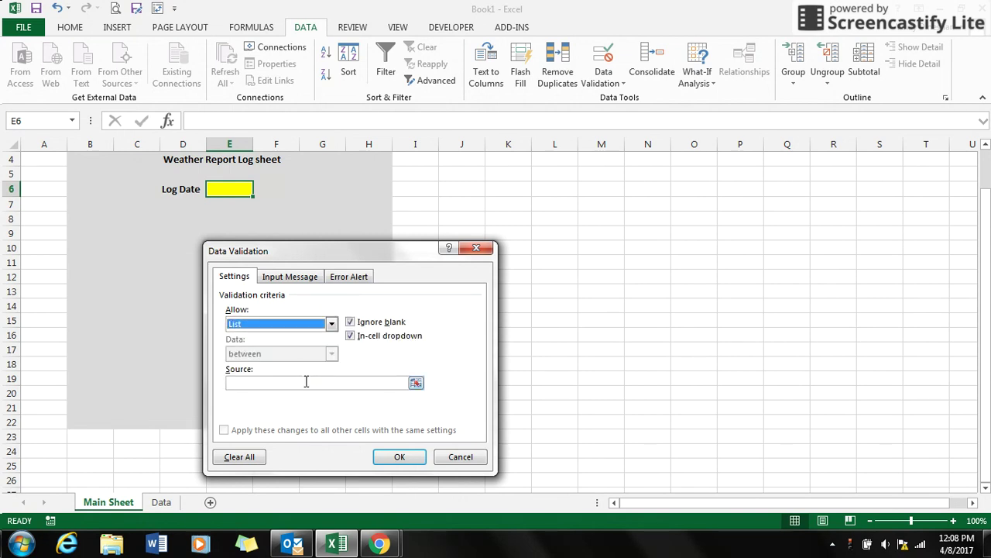
click(306, 381)
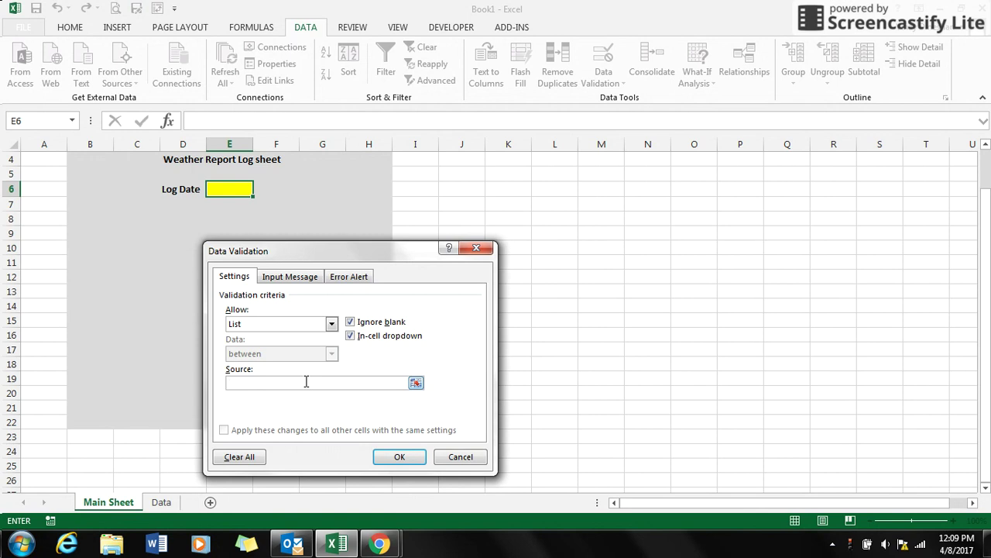
key(F3)
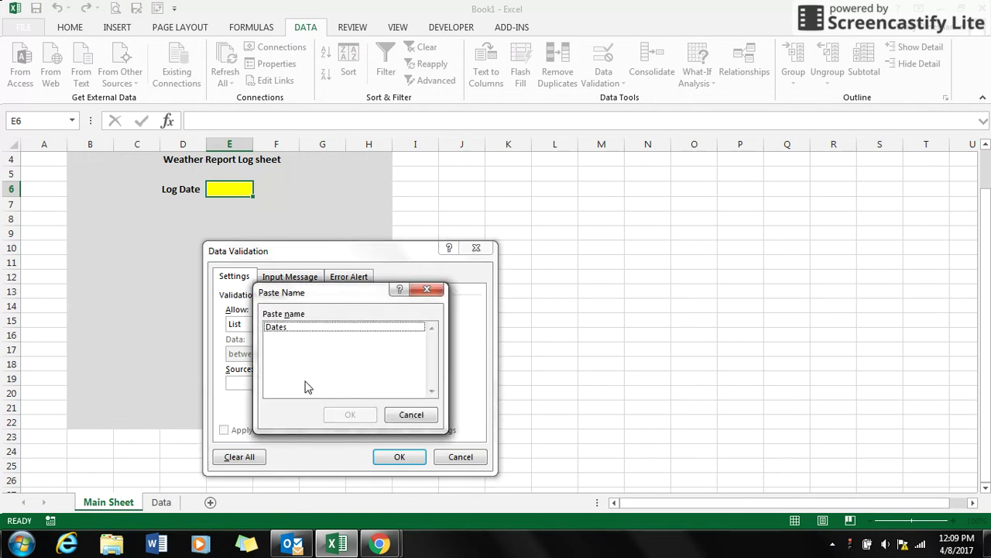
click(310, 328)
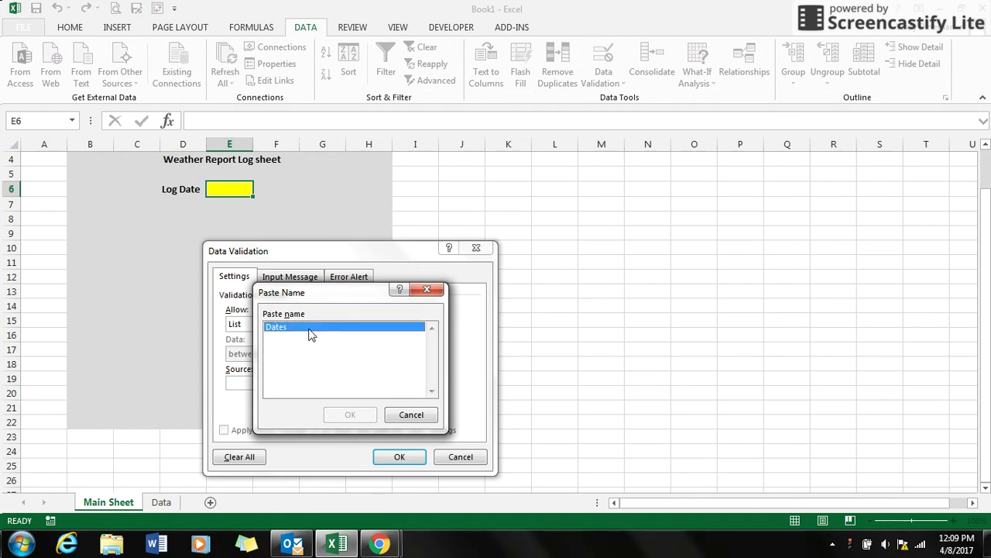
click(350, 415)
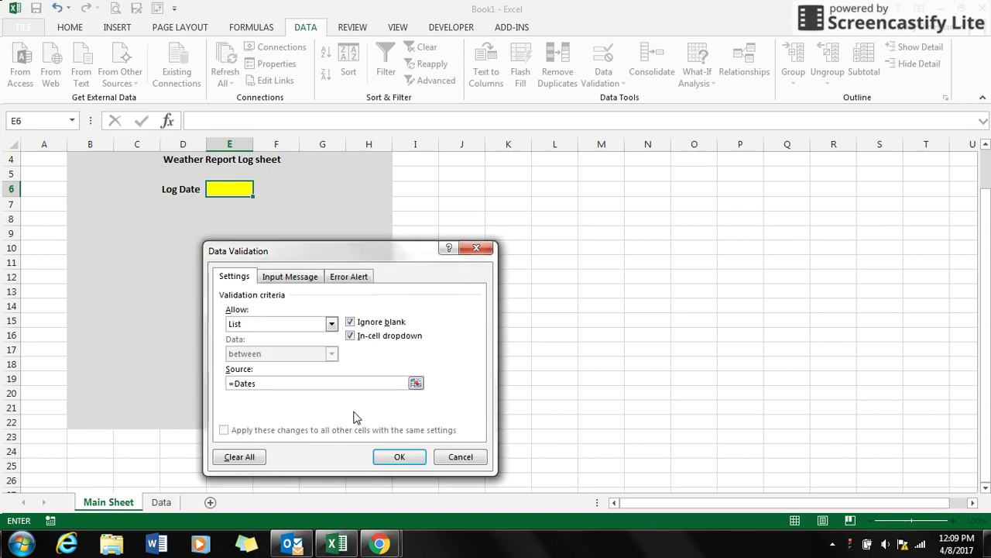
- Apply the validation and pick 4/11/2017 from E6's dropdown, which shows 42836
click(400, 456)
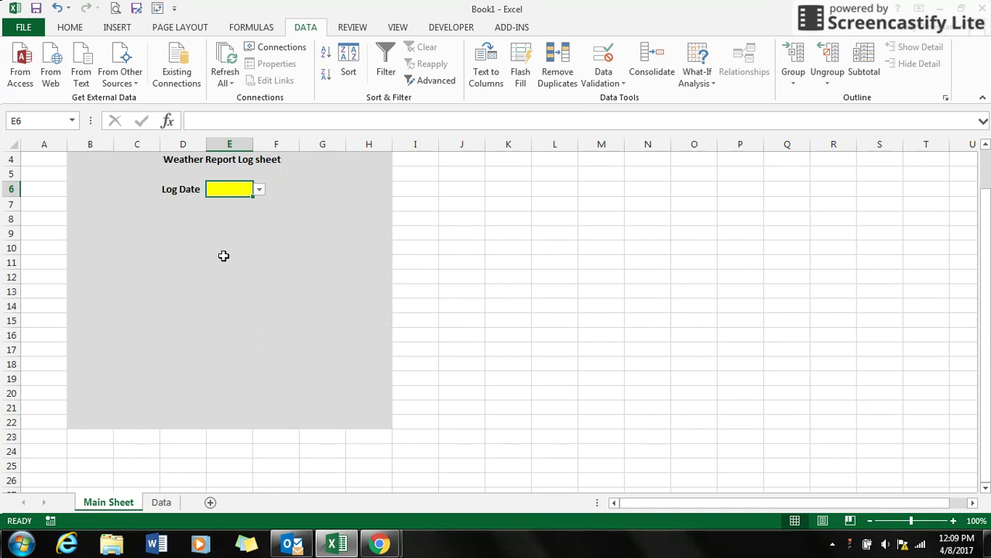
click(260, 191)
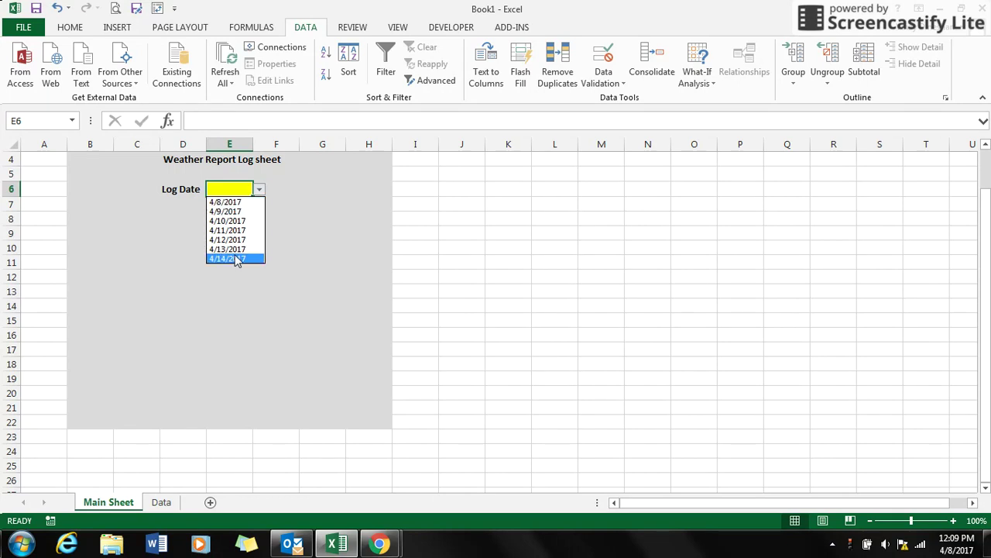
click(226, 233)
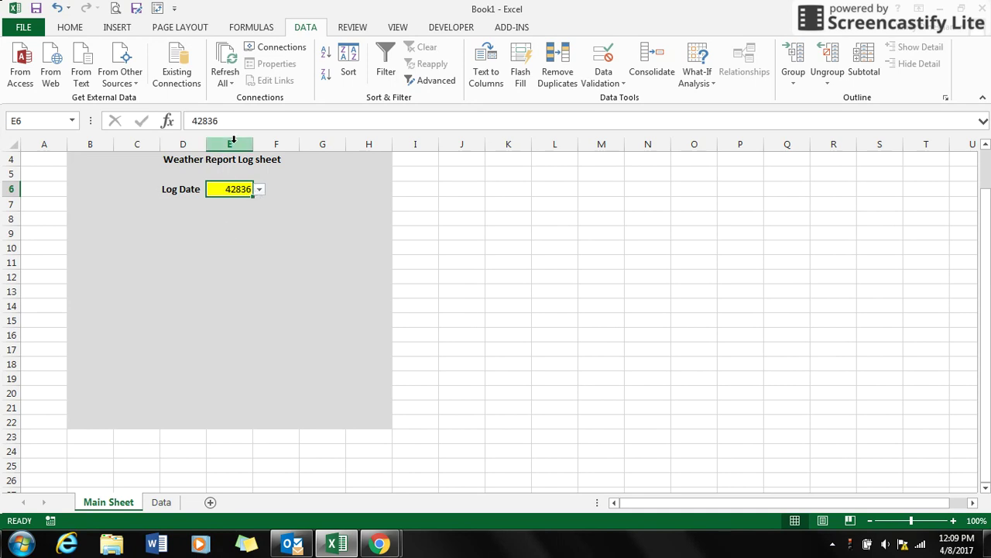
- Format E6 with the 3/14/12 Date type so it reads 4/11/17
right_click(230, 194)
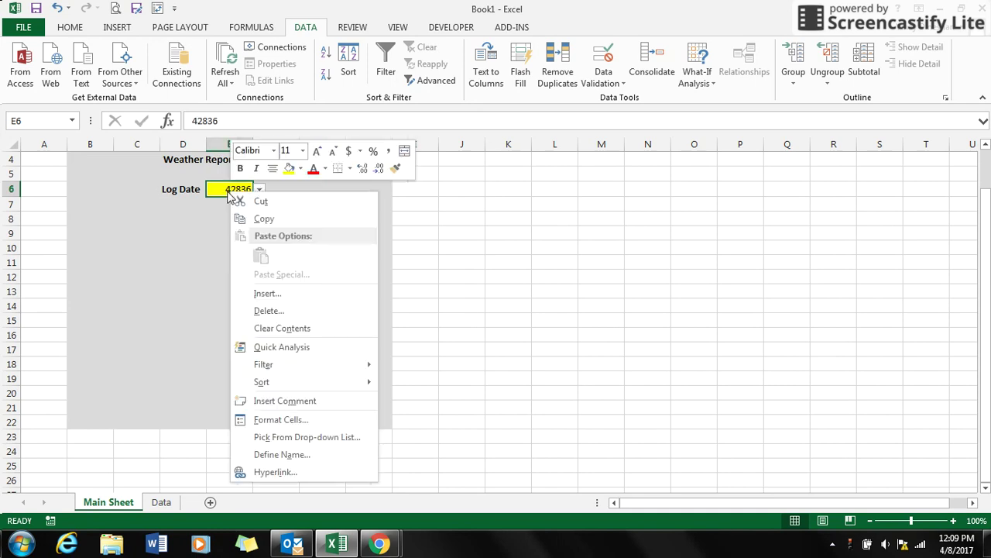
click(308, 425)
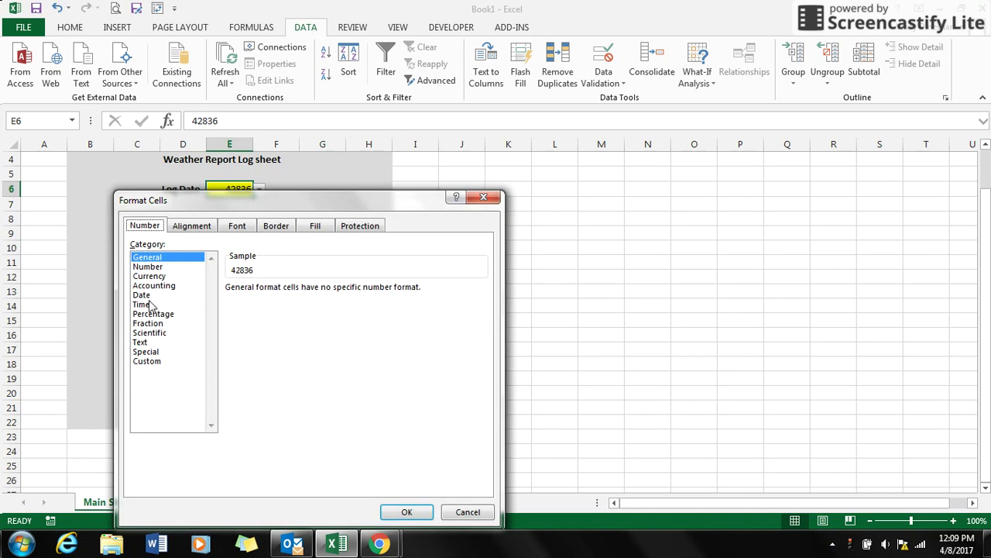
click(152, 305)
click(151, 296)
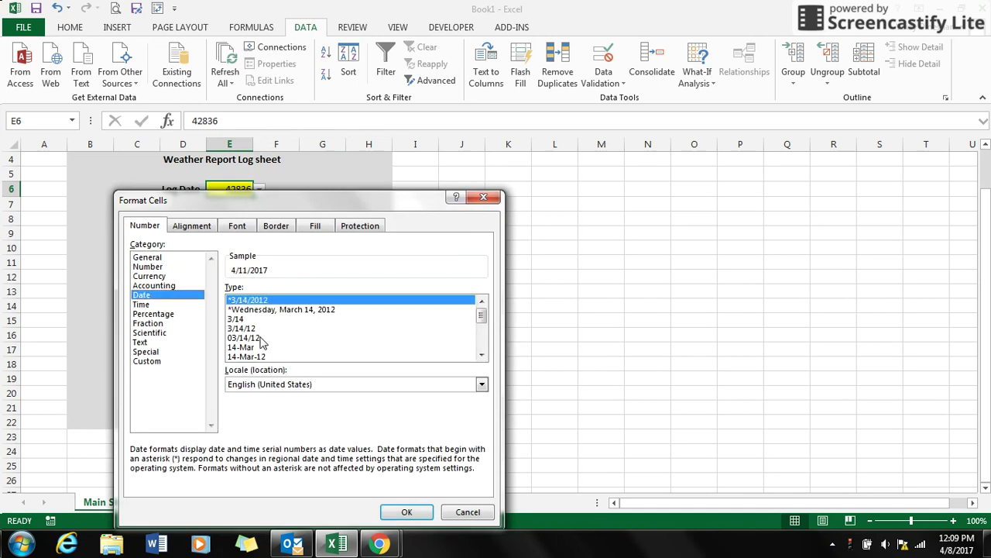
click(259, 329)
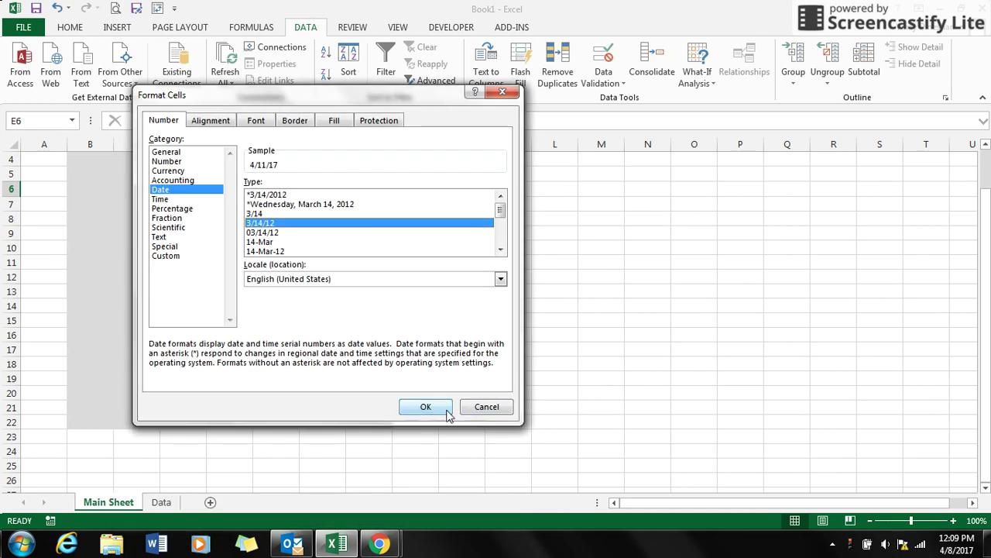
click(425, 407)
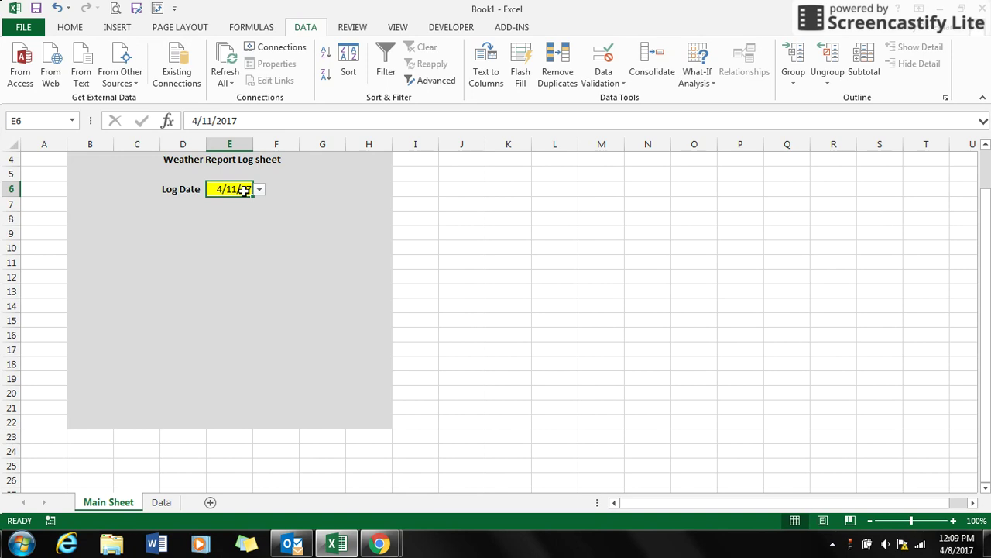
text(5/)
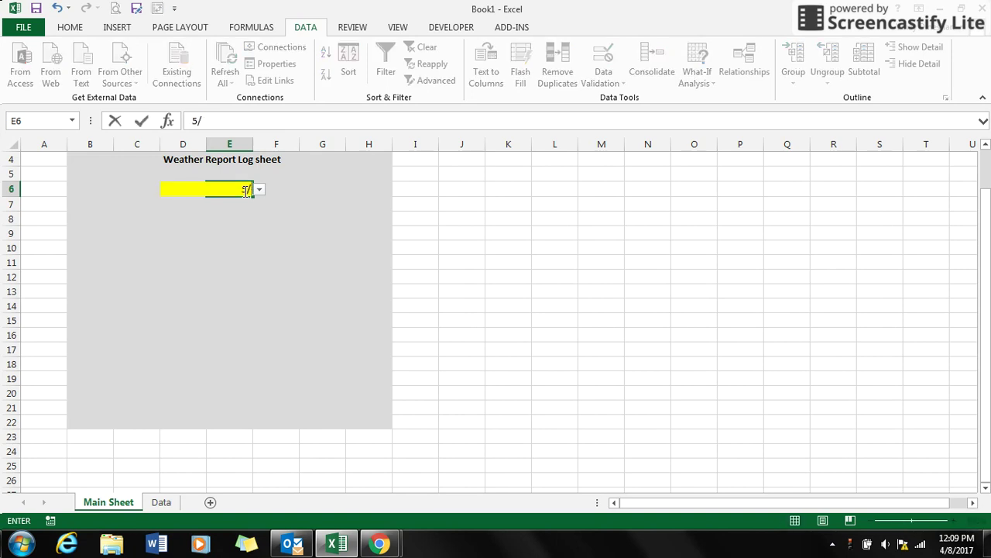
text(11/17)
key(Return)
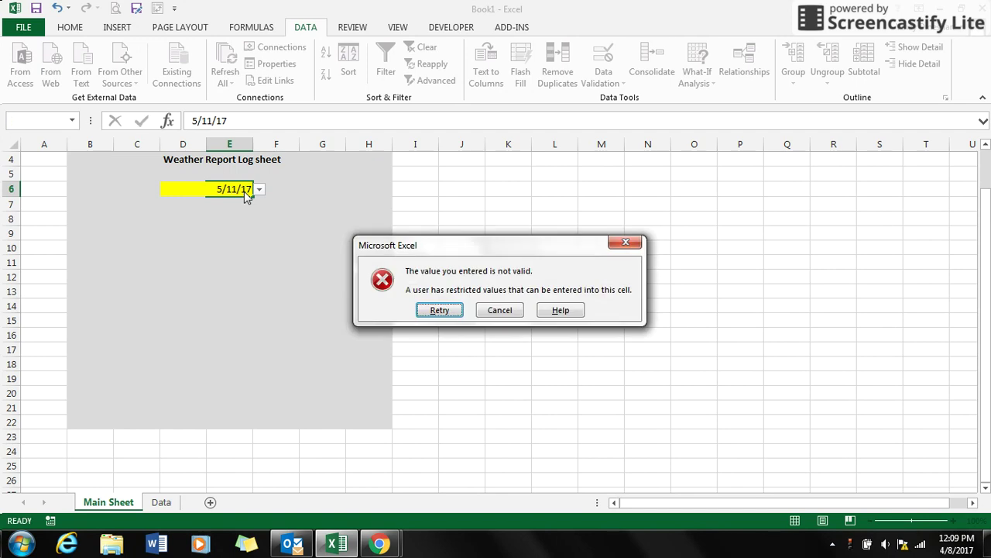
click(489, 311)
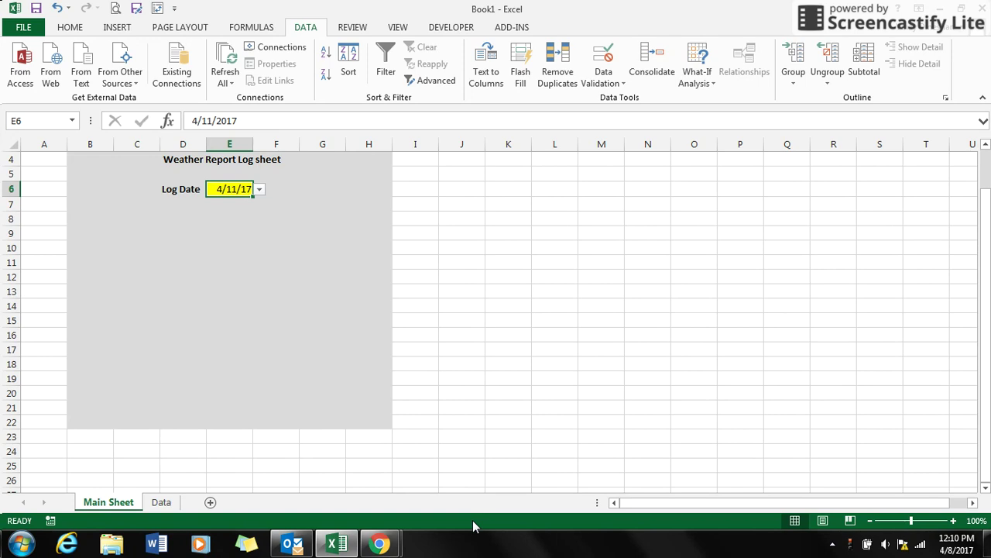
mouse_move(398, 543)
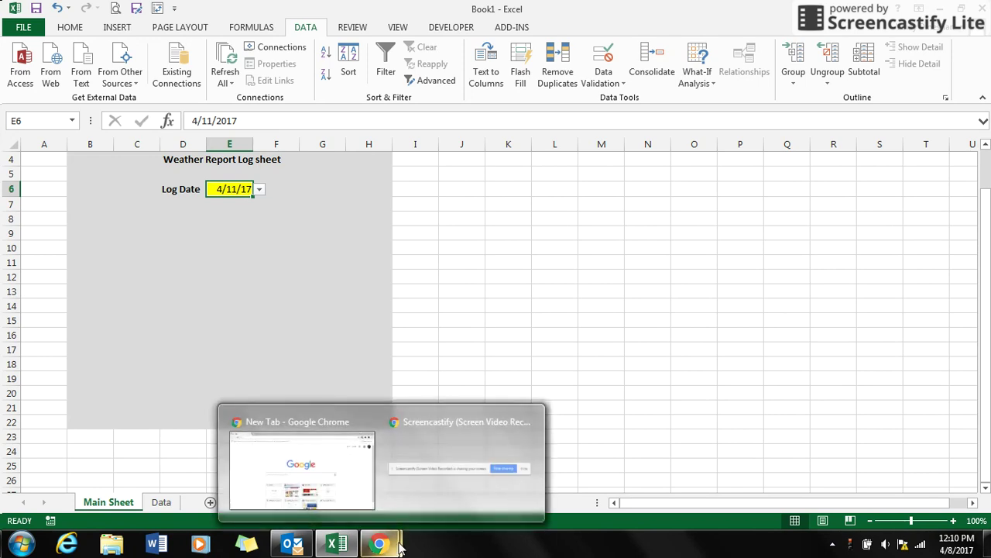